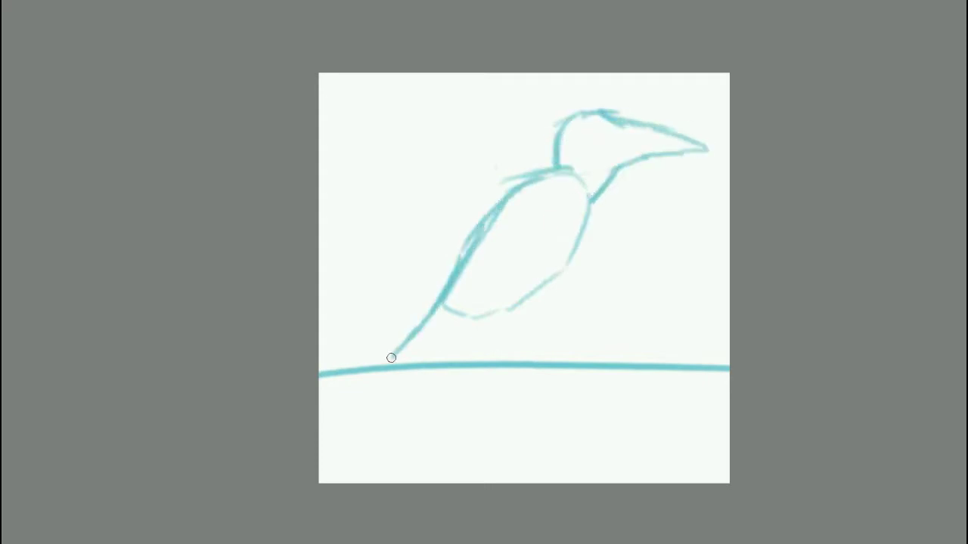
Step: Reinforce the sketched bird's back, throat and belly contours and extend the tail lines past the ground line
mouse_move(556, 169)
left_mouse_down()
mouse_move(505, 179)
mouse_move(462, 231)
left_mouse_up()
left_click_drag(486, 189, 461, 266)
left_click_drag(589, 202, 548, 280)
mouse_move(605, 187)
left_mouse_down()
mouse_move(552, 265)
mouse_move(420, 378)
left_mouse_up()
left_click_drag(530, 298, 443, 367)
left_click_drag(503, 195, 423, 295)
left_click_drag(453, 261, 361, 385)
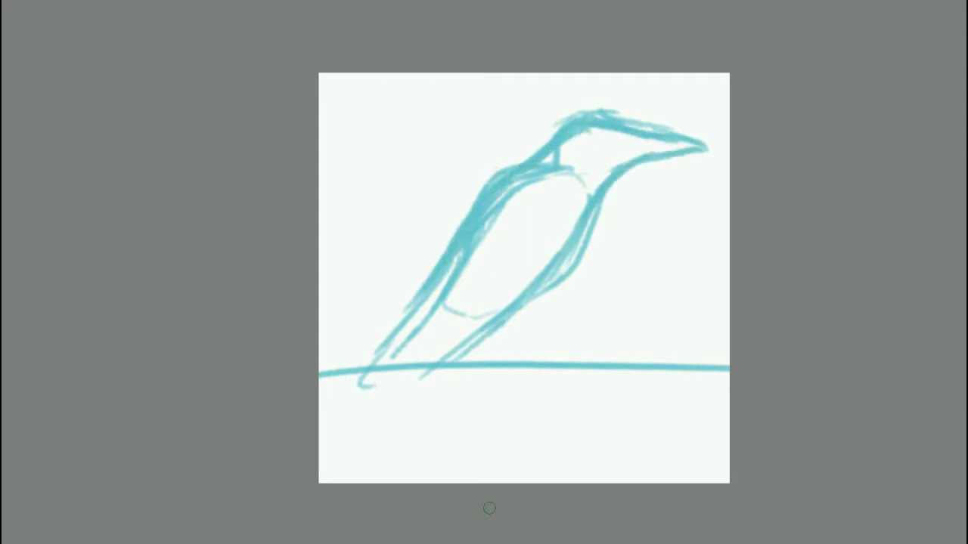
Step: Redraw the lower edge of the bird's body oval and scale the bird down within the canvas
left_click_drag(463, 229, 589, 237)
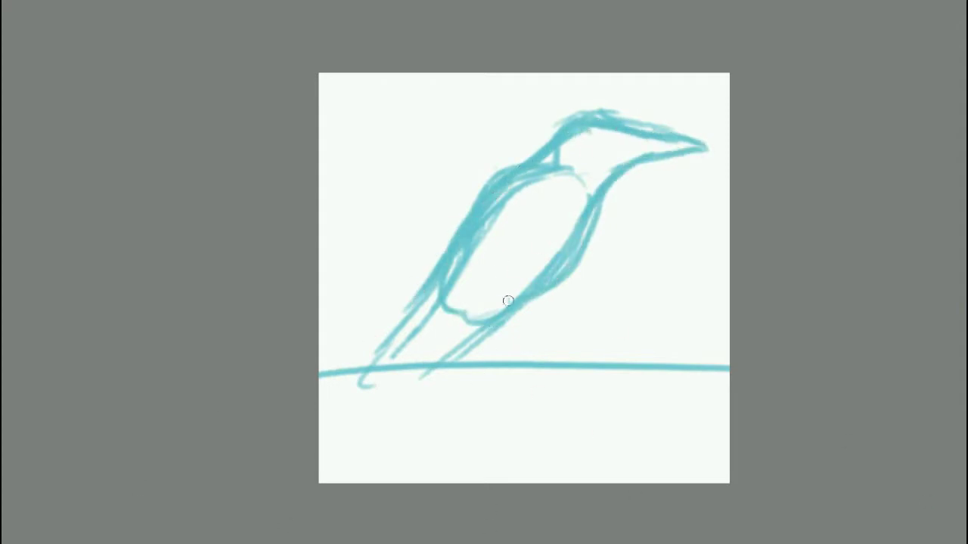
left_click_drag(443, 305, 549, 292)
mouse_move(422, 73)
left_mouse_down()
mouse_move(700, 313)
mouse_move(749, 331)
left_mouse_up()
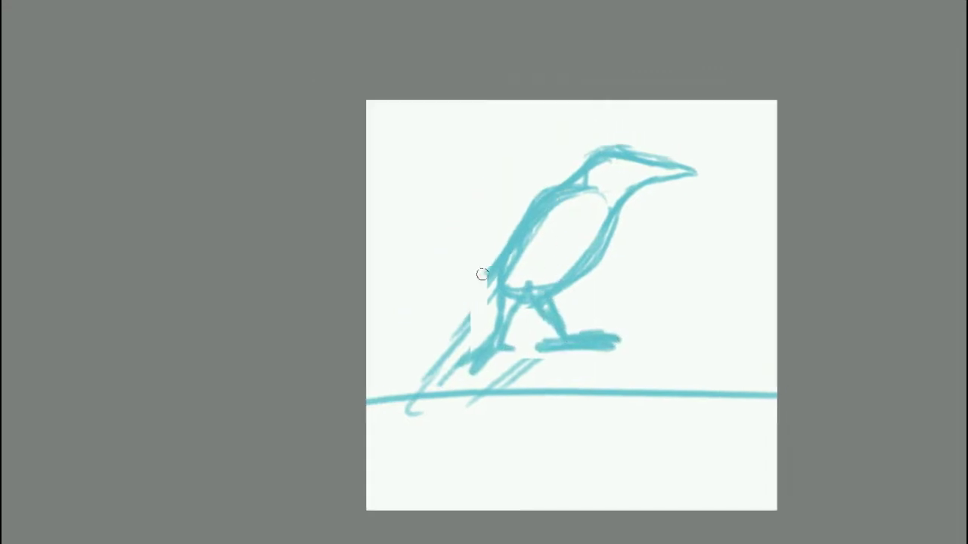
Step: Sketch shorter, higher tail feathers on the bird and lengthen its beak to a sharp point
mouse_move(475, 283)
left_mouse_down()
mouse_move(448, 316)
mouse_move(484, 301)
mouse_move(431, 344)
mouse_move(476, 281)
mouse_move(431, 318)
mouse_move(555, 204)
mouse_move(680, 155)
mouse_move(734, 171)
mouse_move(592, 255)
left_mouse_up()
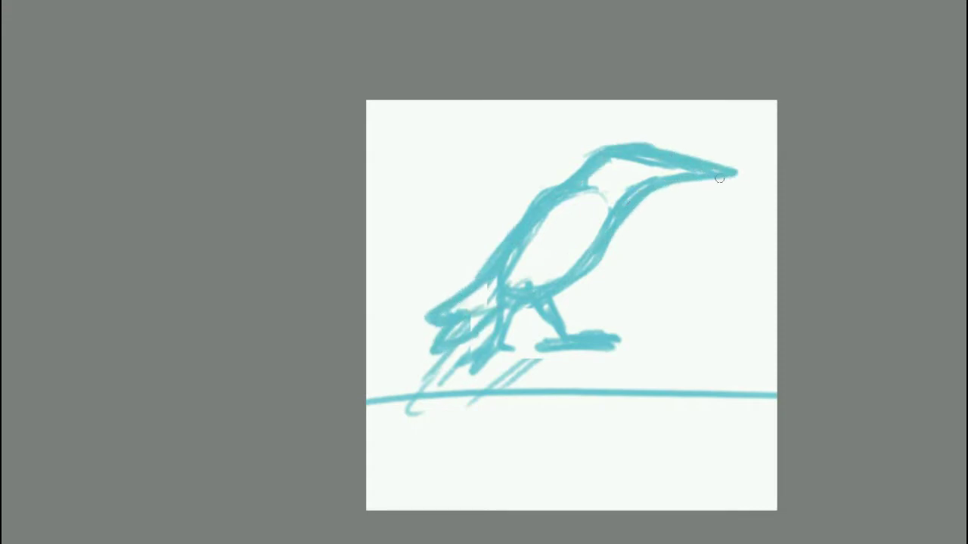
left_click_drag(693, 158, 742, 179)
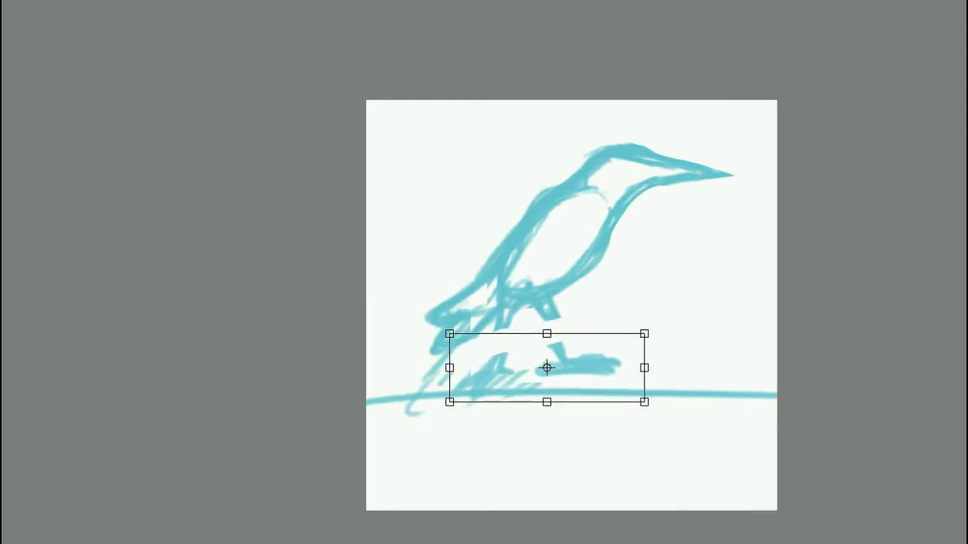
Step: Shift the selected feet down toward the ground line and redraw the leg lines across the gap
key("Return")
key("ctrl+d")
key("b")
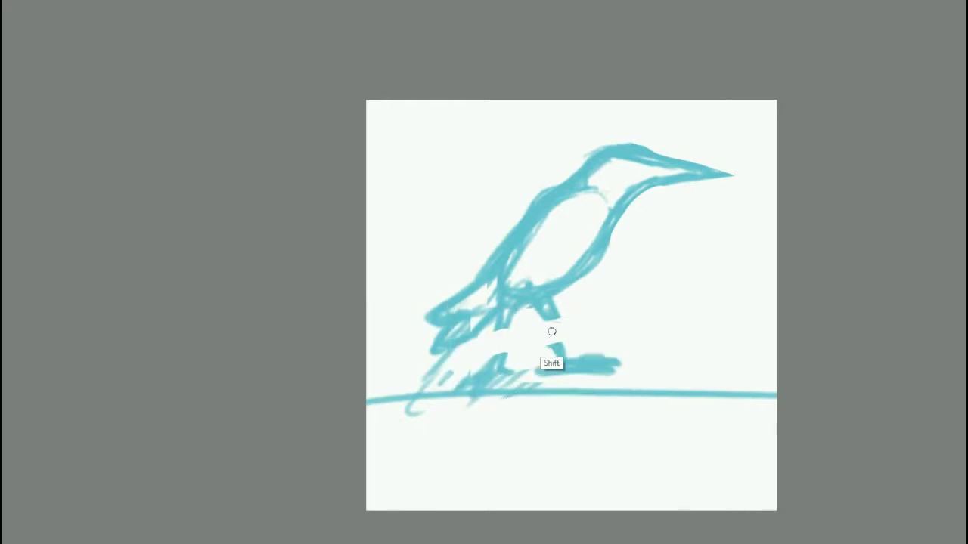
left_click_drag(501, 307, 505, 336)
left_click_drag(514, 312, 515, 332)
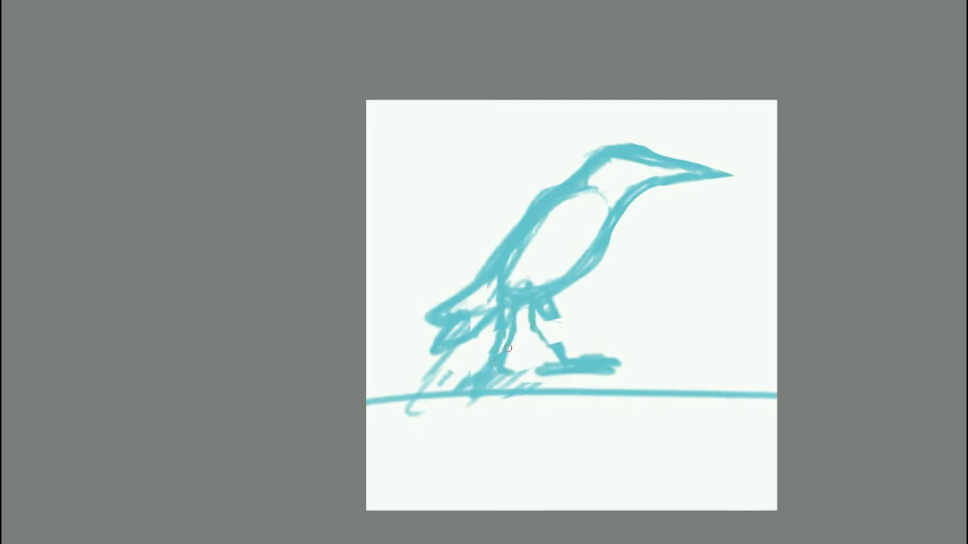
Step: Add strokes to the bird's lower tail feathers and erase the ground line beneath its feet
left_click_drag(439, 338, 423, 360)
left_click_drag(434, 362, 473, 325)
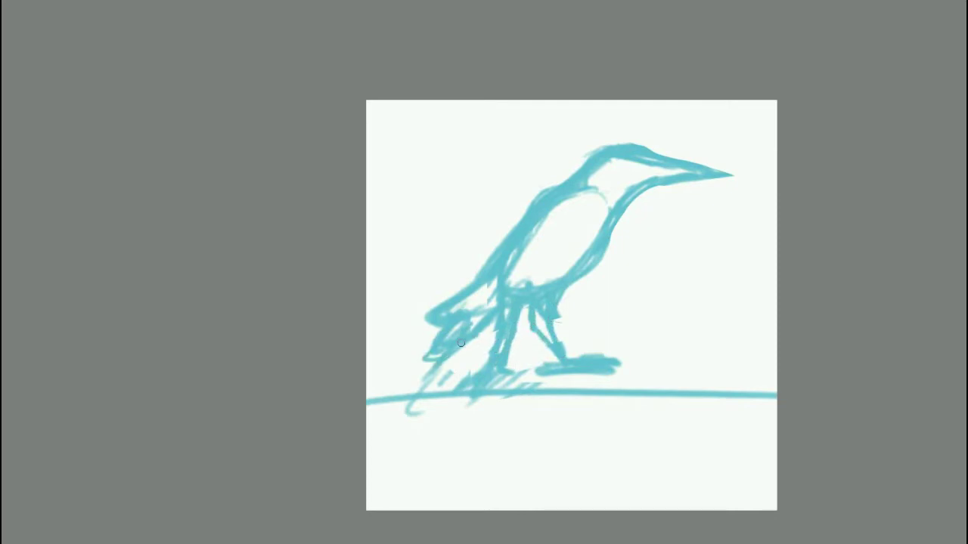
mouse_move(474, 285)
left_mouse_down()
mouse_move(413, 331)
mouse_move(496, 300)
left_mouse_up()
mouse_move(614, 237)
left_mouse_down()
mouse_move(585, 268)
mouse_move(553, 263)
left_mouse_up()
left_click_drag(559, 194, 578, 190)
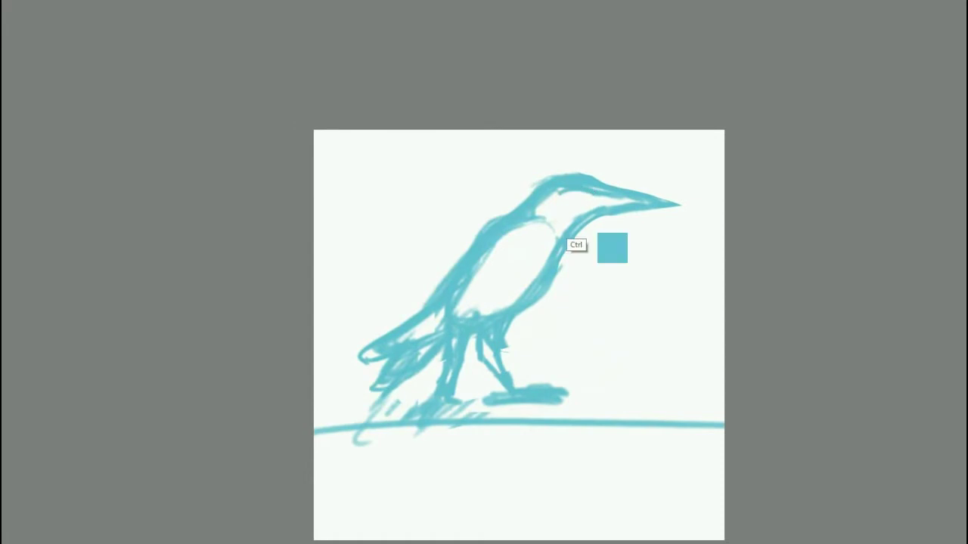
key("ctrl+z")
mouse_move(440, 421)
left_mouse_down()
mouse_move(693, 436)
mouse_move(409, 398)
mouse_move(346, 424)
left_mouse_up()
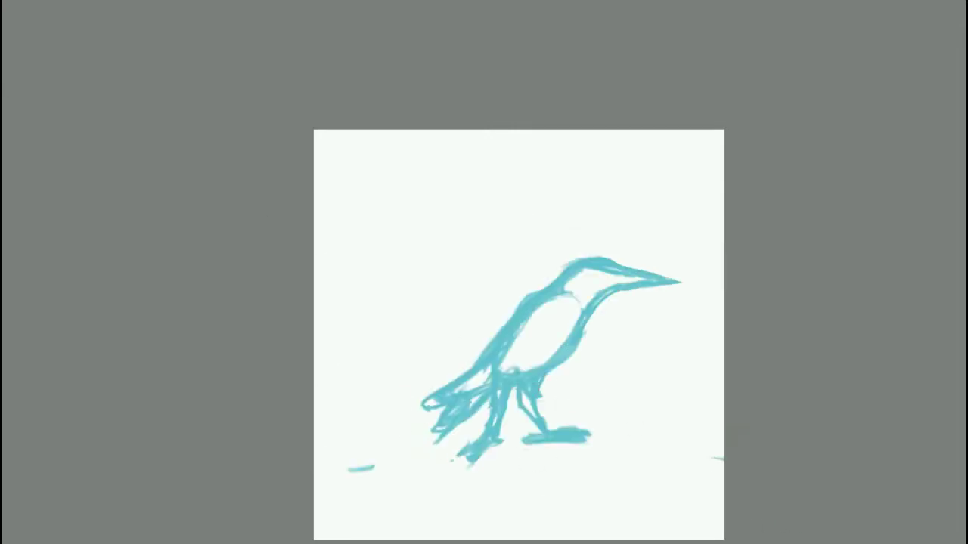
Step: Sketch in green a large winged bird shadow behind the bird, including the shadow connecting to its feet
left_click_drag(419, 434, 467, 450)
left_click_drag(505, 424, 540, 437)
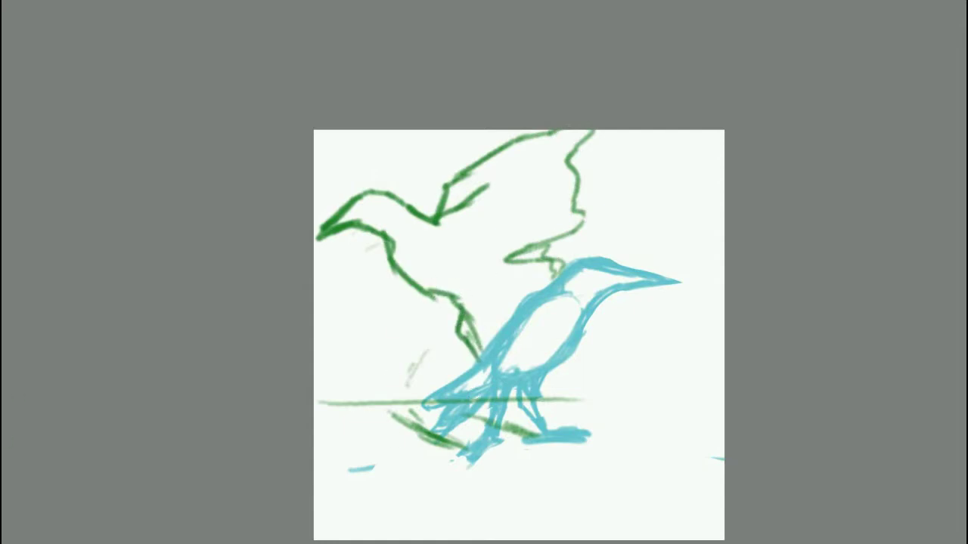
mouse_move(597, 234)
left_mouse_down()
mouse_move(446, 356)
mouse_move(477, 346)
left_mouse_up()
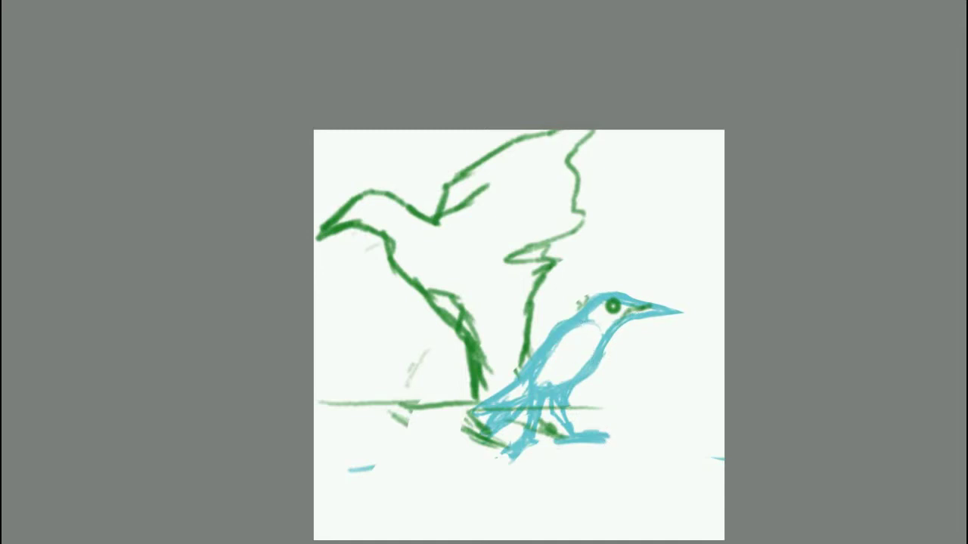
Step: Ink the shadow bird's head, downturned beak and throat with a black outline
scroll(574, 383, "up", 5)
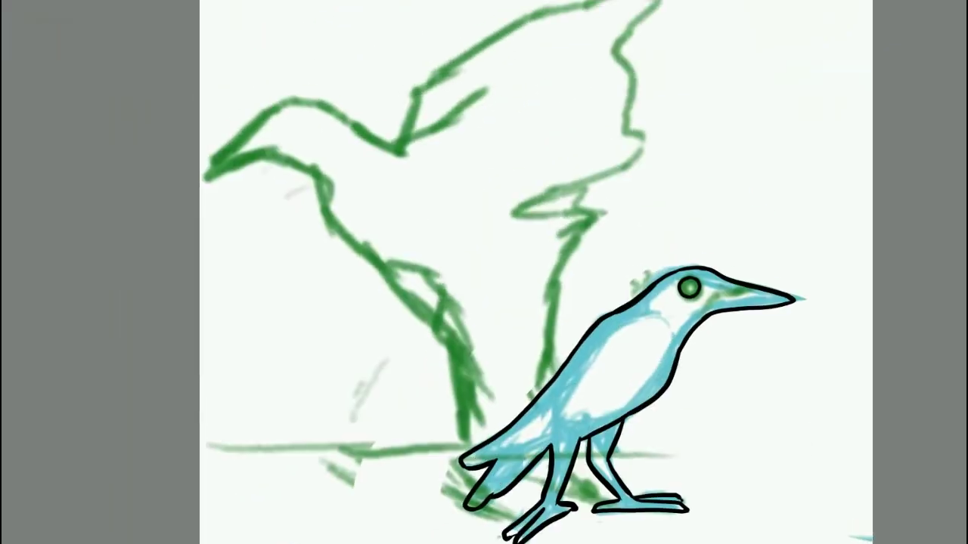
left_click_drag(530, 242, 590, 329)
left_click_drag(385, 190, 292, 251)
key("ctrl+z")
mouse_move(386, 184)
left_mouse_down()
mouse_move(279, 272)
mouse_move(270, 291)
mouse_move(325, 220)
mouse_move(277, 289)
left_mouse_up()
key("ctrl+z")
key("ctrl+z")
mouse_move(277, 289)
left_mouse_down()
mouse_move(340, 252)
mouse_move(402, 323)
left_mouse_up()
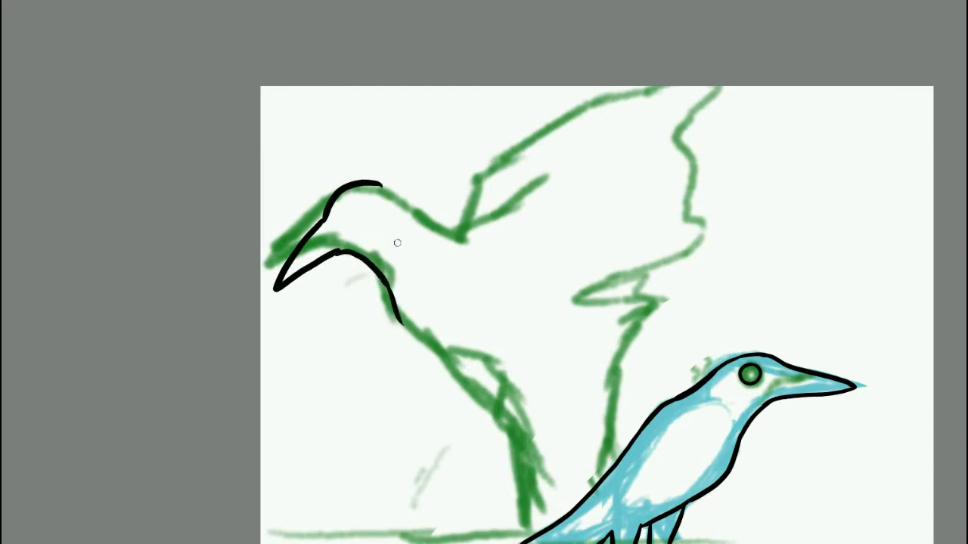
Step: Ink the shadow bird's neck, raised wing and jagged wing feathers in black
mouse_move(381, 183)
left_mouse_down()
mouse_move(452, 195)
mouse_move(452, 178)
left_mouse_up()
left_click_drag(452, 178, 594, 85)
left_click_drag(665, 128, 585, 72)
mouse_move(644, 29)
left_mouse_down()
mouse_move(616, 139)
mouse_move(579, 188)
mouse_move(533, 299)
mouse_move(521, 183)
left_mouse_up()
Step: Ink the shadow bird's chest, lower body and legs down to the standing bird's feet
mouse_move(340, 141)
left_mouse_down()
mouse_move(382, 178)
mouse_move(397, 312)
left_mouse_up()
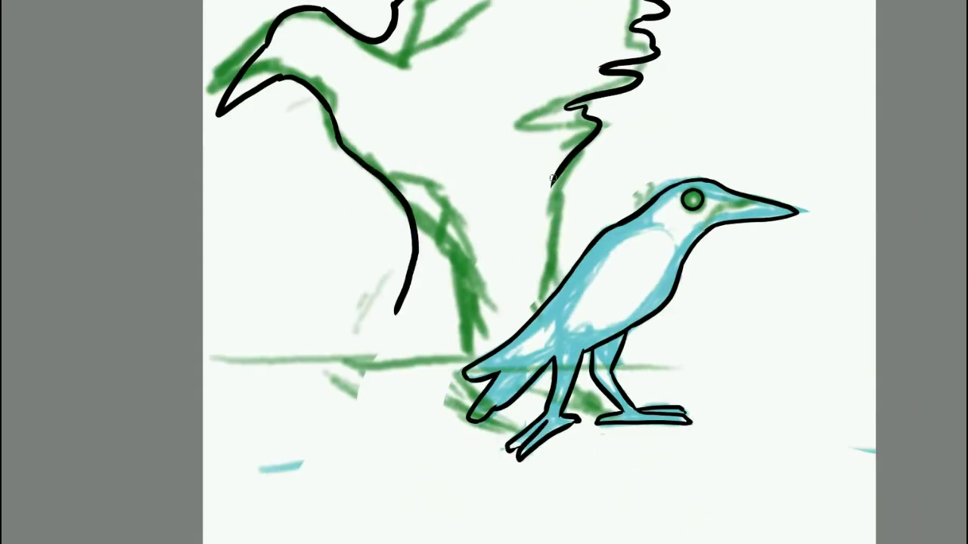
mouse_move(556, 180)
left_mouse_down()
mouse_move(432, 310)
mouse_move(437, 361)
left_mouse_up()
mouse_move(398, 310)
left_mouse_down()
mouse_move(383, 357)
mouse_move(471, 411)
left_mouse_up()
key("ctrl+z")
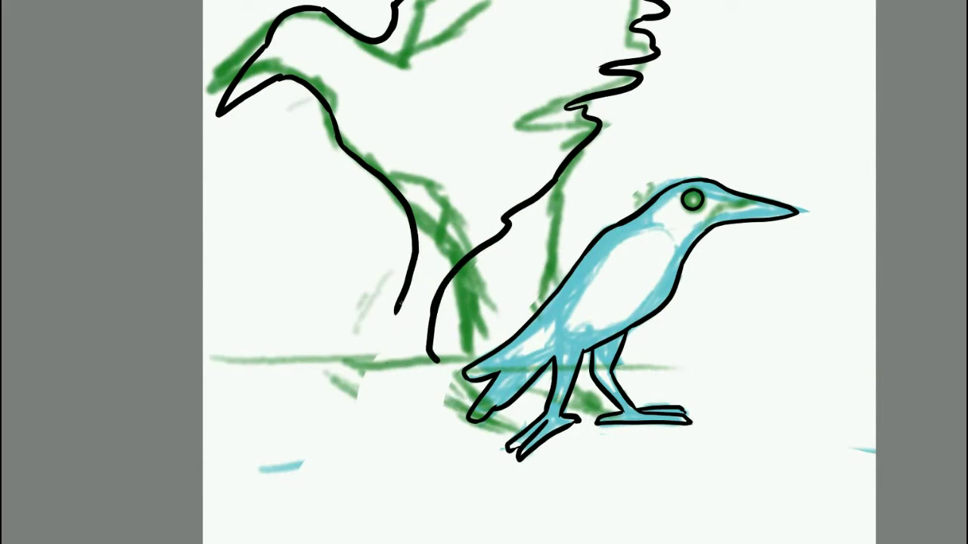
left_click_drag(397, 310, 403, 359)
left_click_drag(382, 360, 467, 412)
left_click_drag(429, 361, 461, 372)
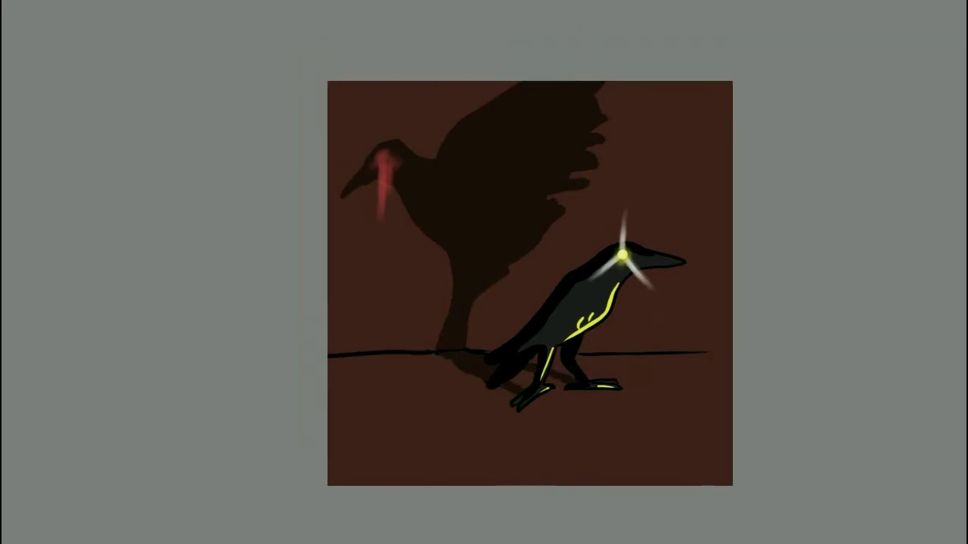
Step: Paint a dark extension of the shadow behind the crow, broaden its leg and reshape the wing's feathered edge
left_click_drag(671, 359, 665, 363)
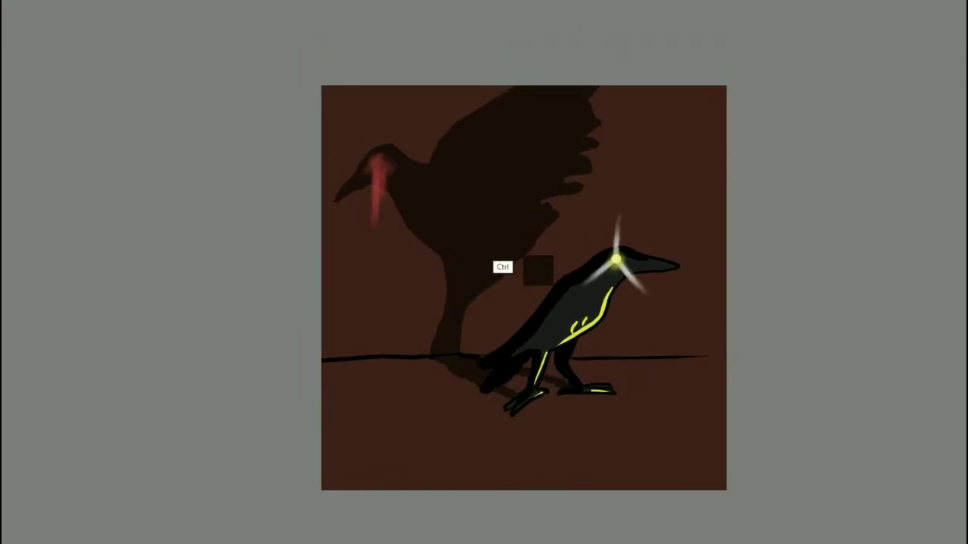
mouse_move(490, 260)
left_mouse_down()
mouse_move(529, 270)
mouse_move(519, 276)
mouse_move(555, 272)
mouse_move(541, 300)
left_mouse_up()
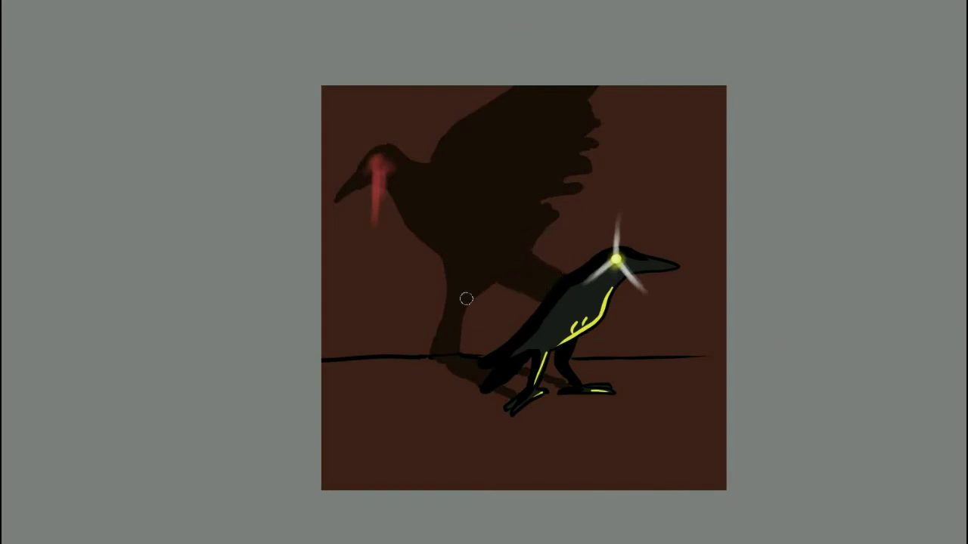
mouse_move(467, 299)
left_mouse_down()
mouse_move(492, 277)
mouse_move(465, 330)
left_mouse_up()
mouse_move(561, 221)
left_mouse_down()
mouse_move(568, 174)
mouse_move(592, 143)
mouse_move(562, 134)
mouse_move(605, 89)
left_mouse_up()
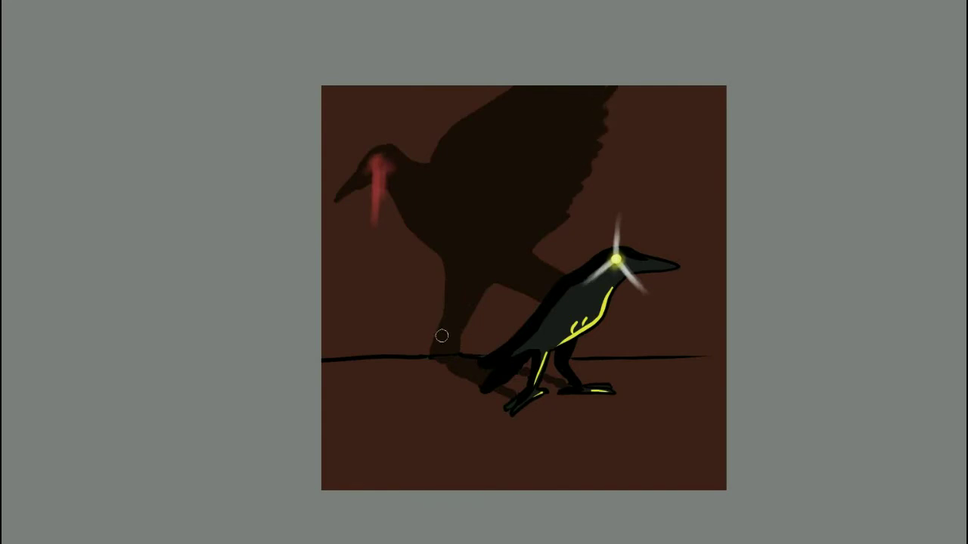
mouse_move(446, 359)
left_mouse_down()
mouse_move(444, 348)
mouse_move(455, 365)
mouse_move(452, 403)
left_mouse_up()
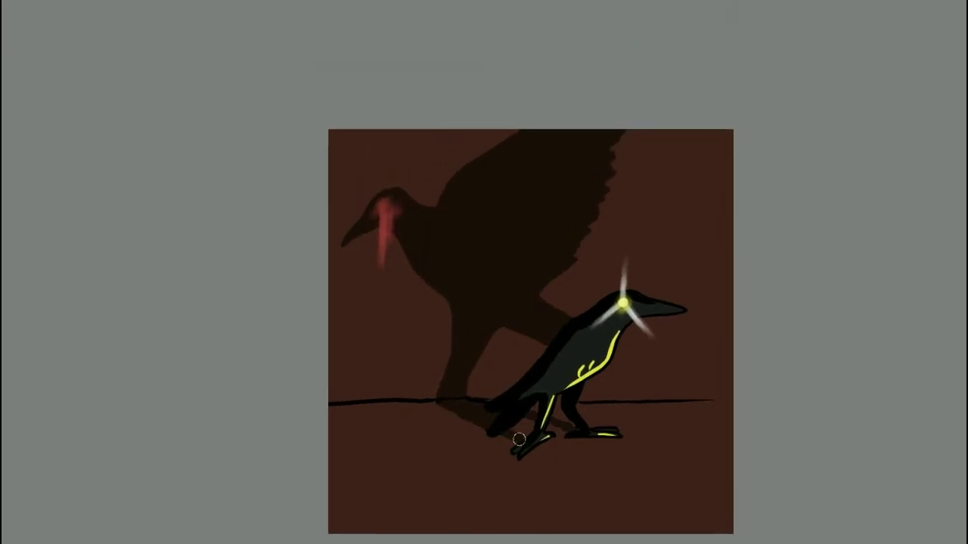
left_click_drag(559, 422, 564, 386)
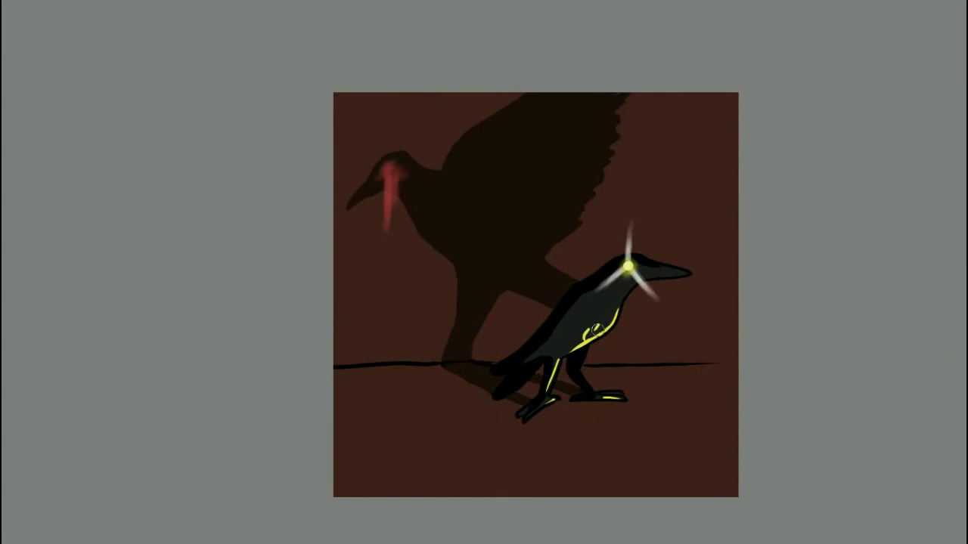
Step: Darken the crow's body and legs and paint soft dark shading around it and its feet
left_click_drag(553, 366, 542, 399)
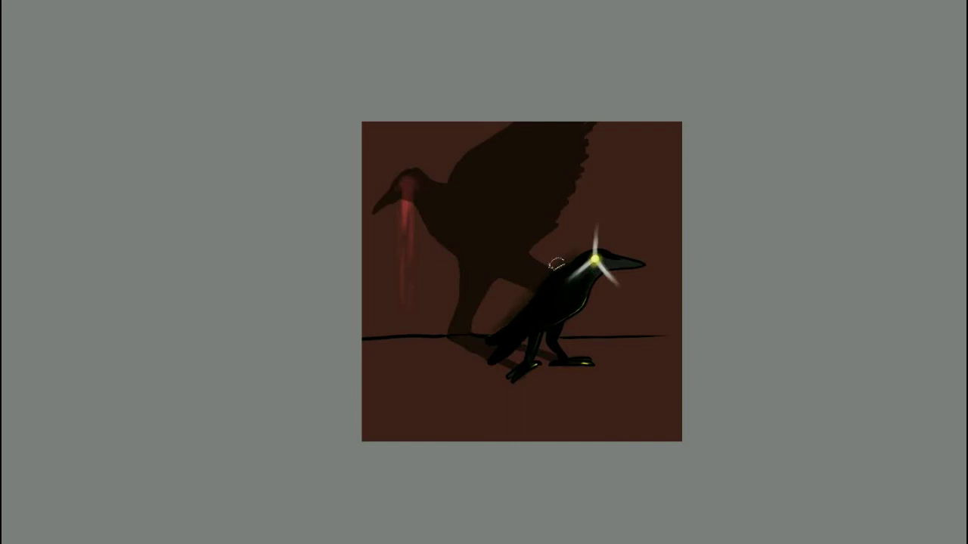
mouse_move(577, 248)
left_mouse_down()
mouse_move(521, 285)
mouse_move(459, 366)
mouse_move(599, 365)
mouse_move(600, 297)
left_mouse_up()
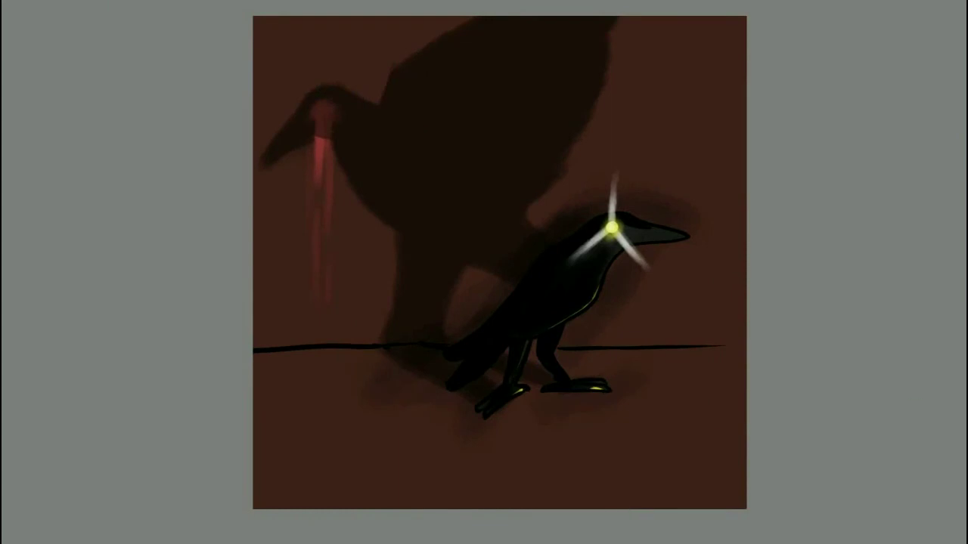
scroll(614, 307, "down", 2)
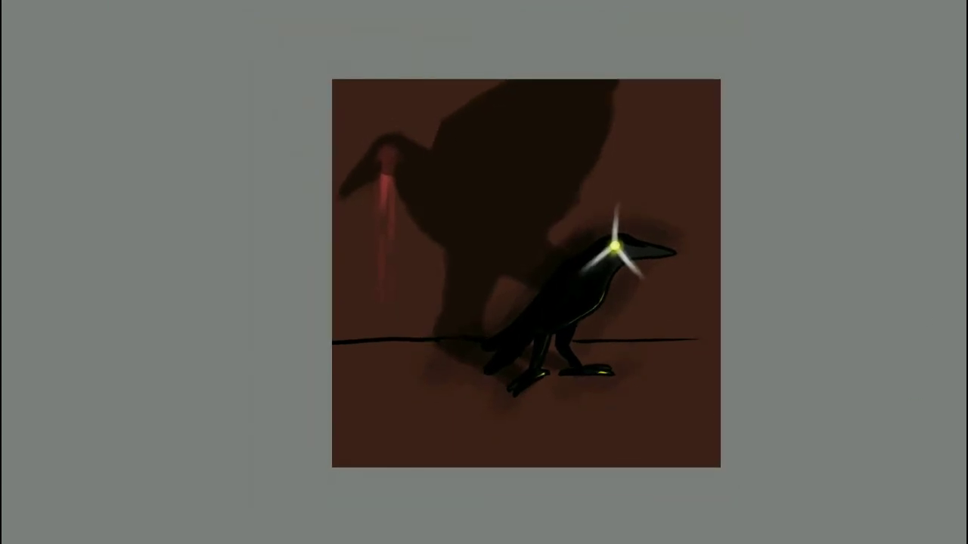